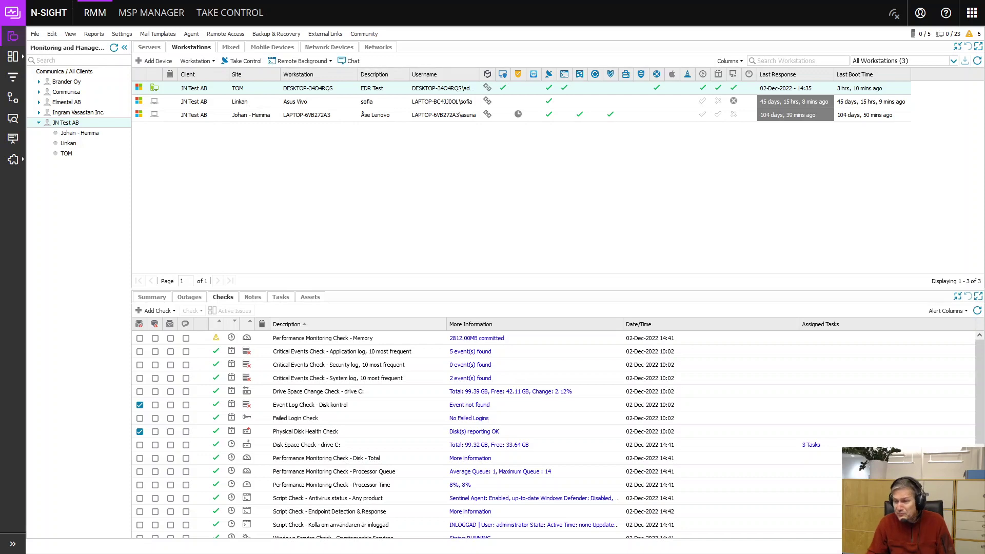
# Step: Read the N-able EDR information page about covered threat types and machine learning engines, and return to the Communica dashboard
pyautogui.moveTo(123, 5)
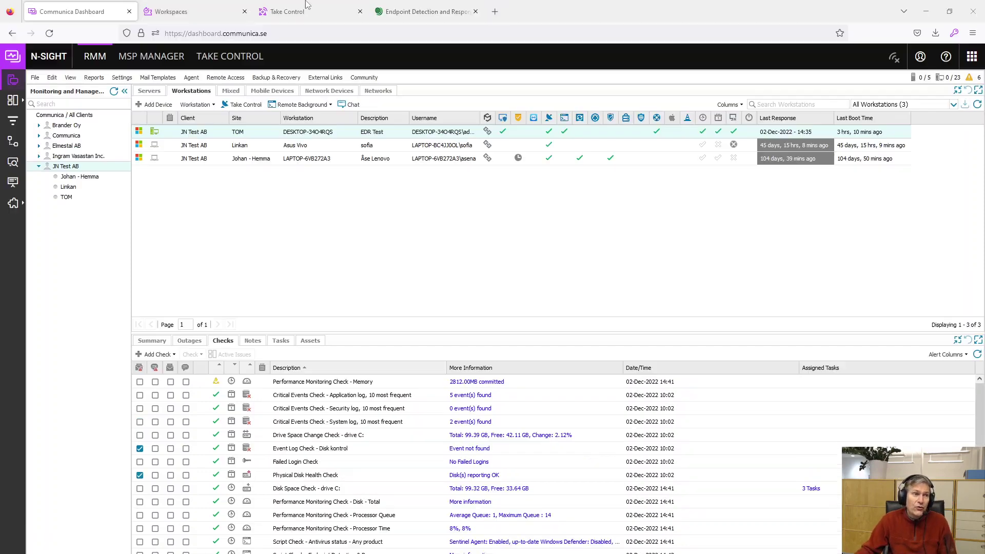
pyautogui.click(451, 11)
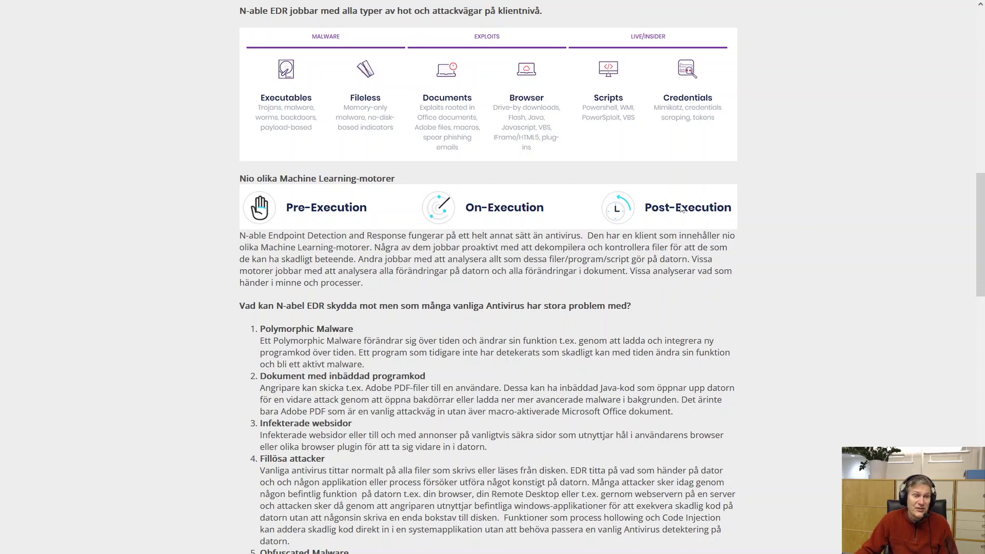
pyautogui.moveTo(626, 3)
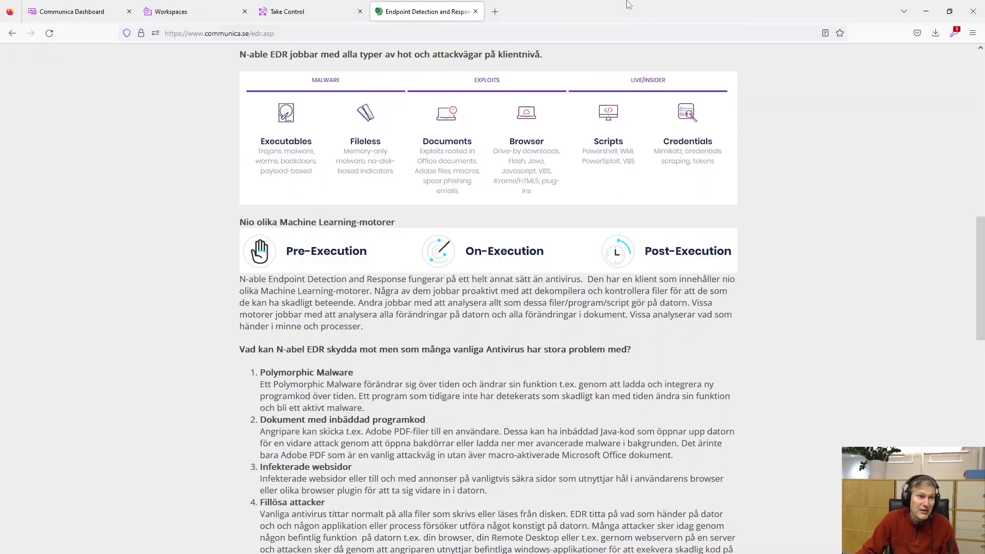
pyautogui.click(74, 11)
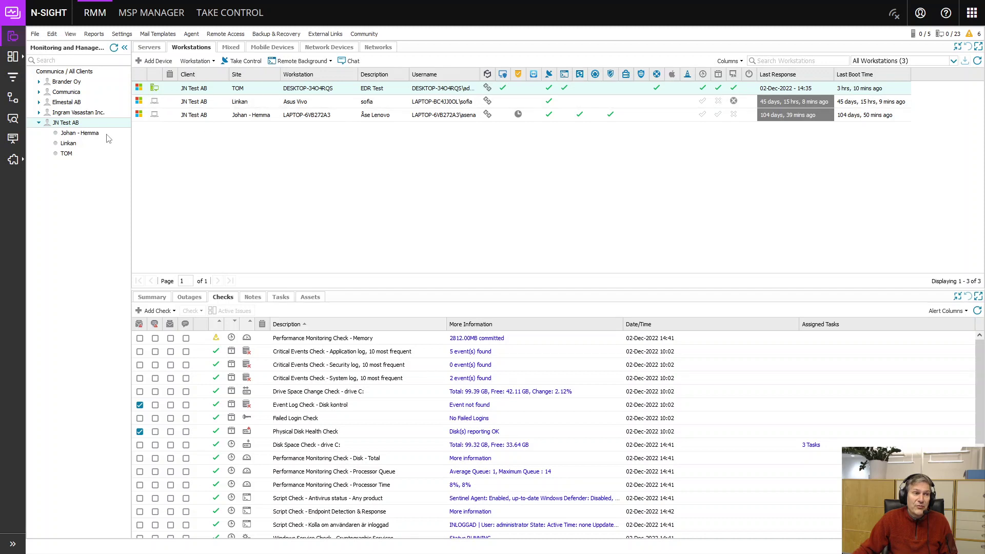
# Step: Open the Endpoint Detection & Response policy "Testprofil för EDR Sandbox test" and review its protection mode and detection engines
pyautogui.moveTo(18, 164)
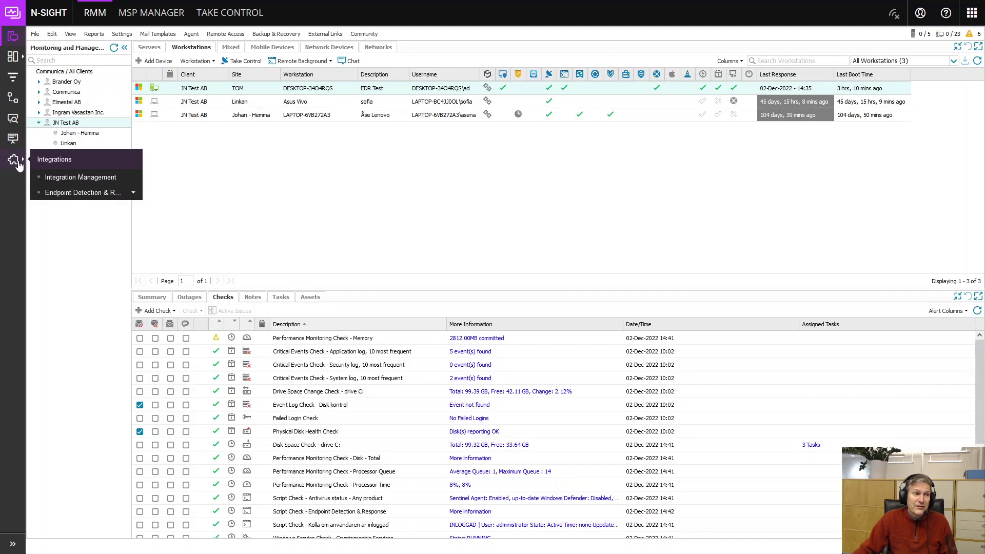
pyautogui.click(116, 195)
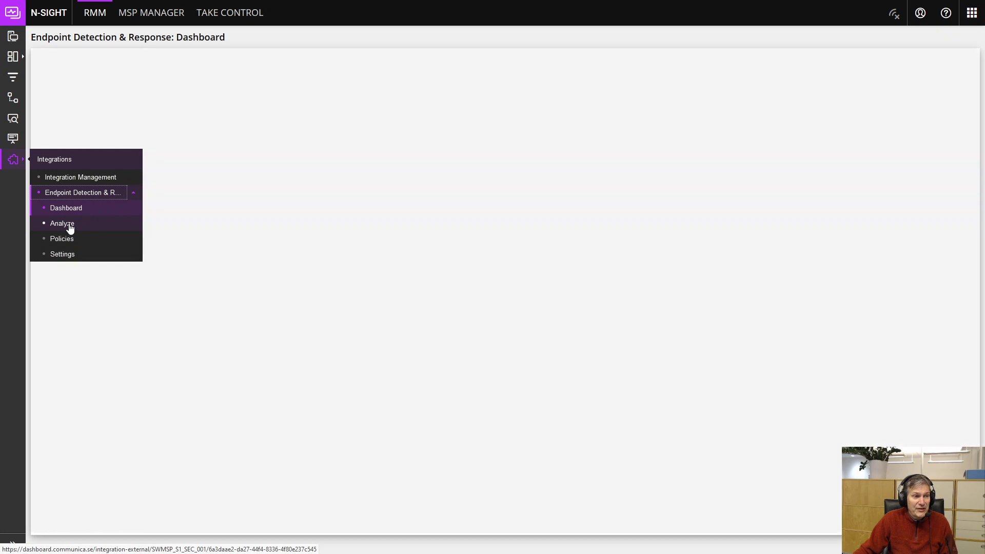
pyautogui.click(70, 226)
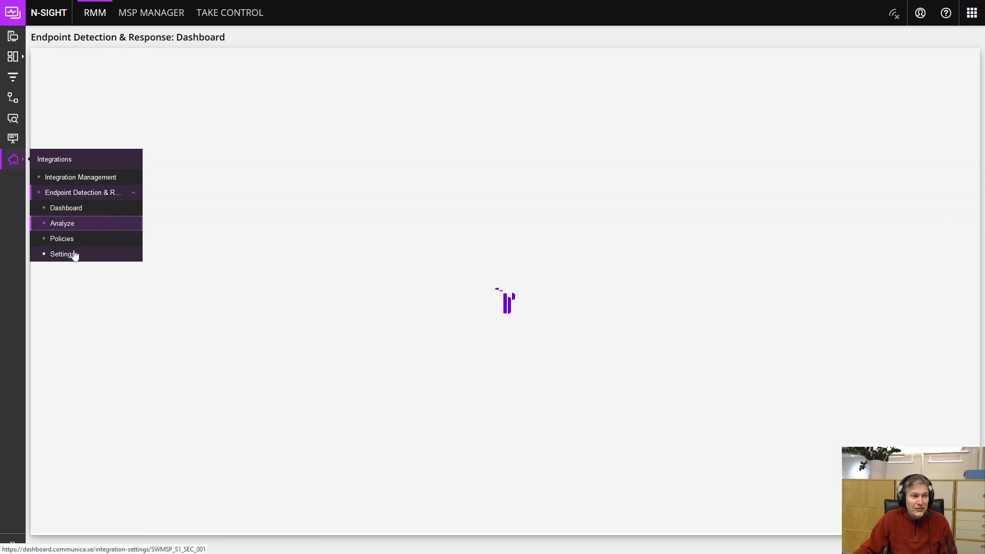
pyautogui.click(62, 240)
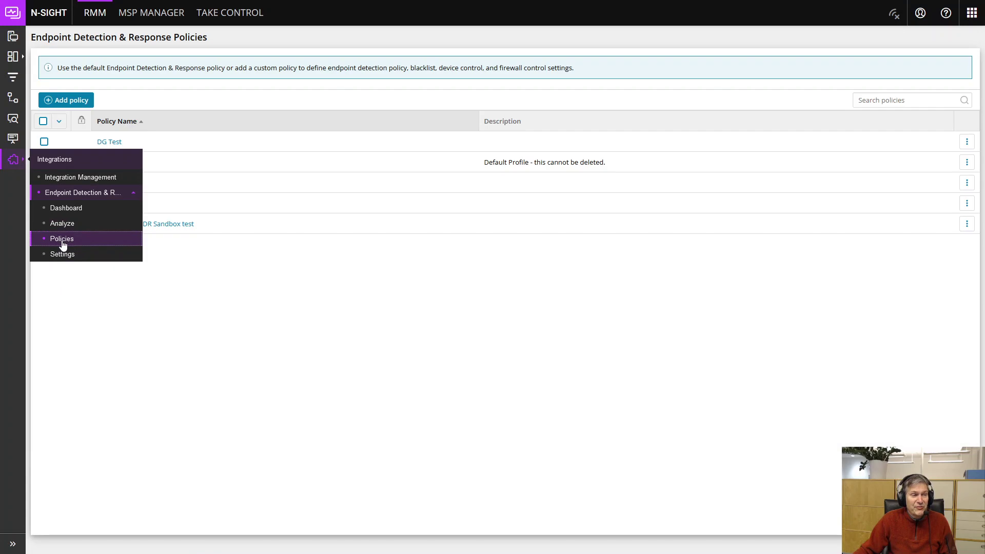
pyautogui.click(149, 226)
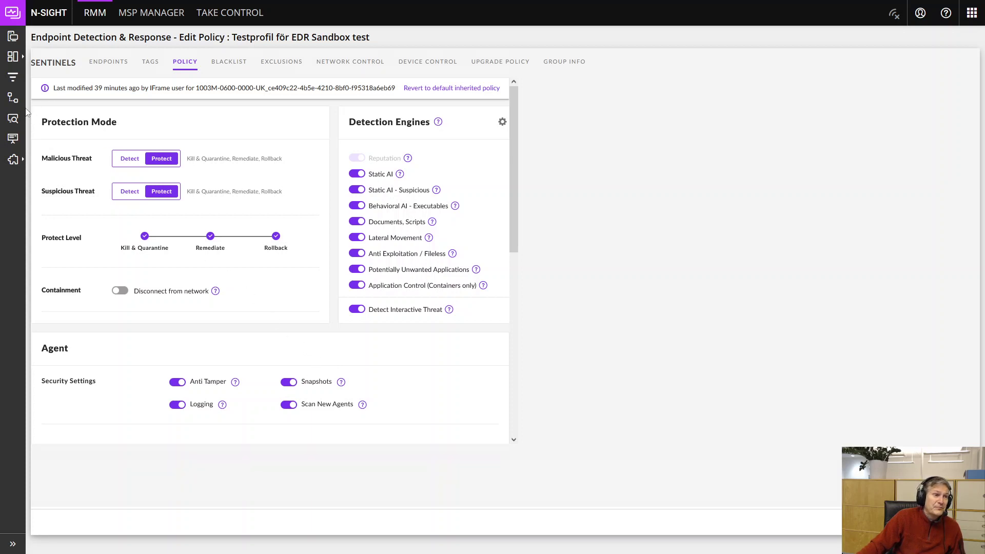
# Step: Open the details of the unresolved Trojan threat of Dec 2nd 2022 from the Endpoint Detection & Response threat list
pyautogui.moveTo(14, 162)
pyautogui.click(78, 194)
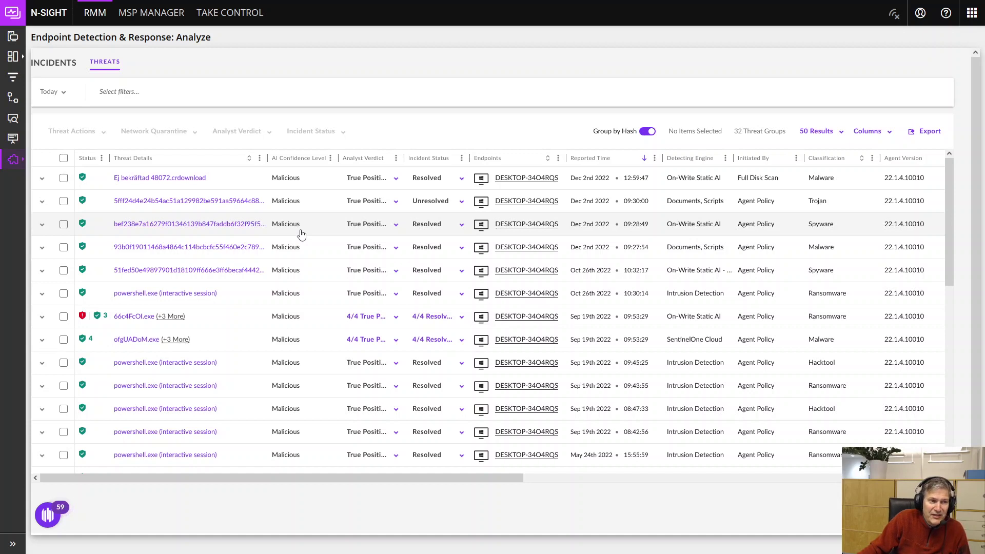
pyautogui.click(201, 204)
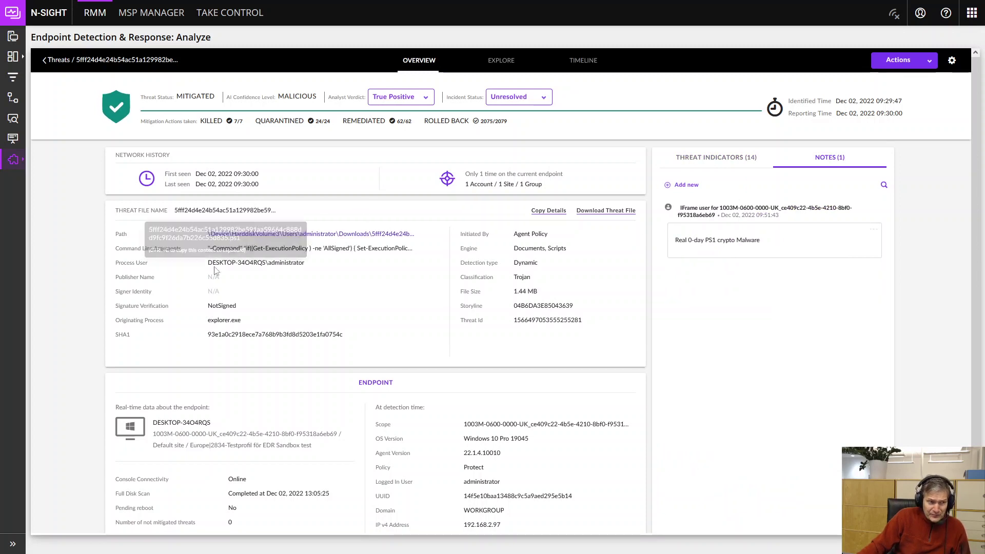
# Step: Inspect the threat's mitigation details for killed, quarantined, remediated and rolled-back items
pyautogui.moveTo(225, 125)
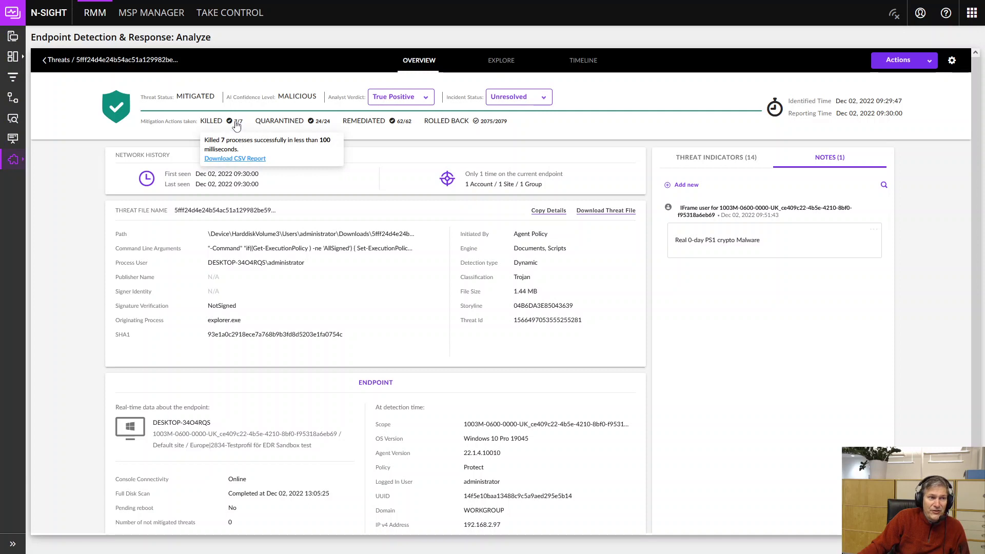
pyautogui.moveTo(315, 128)
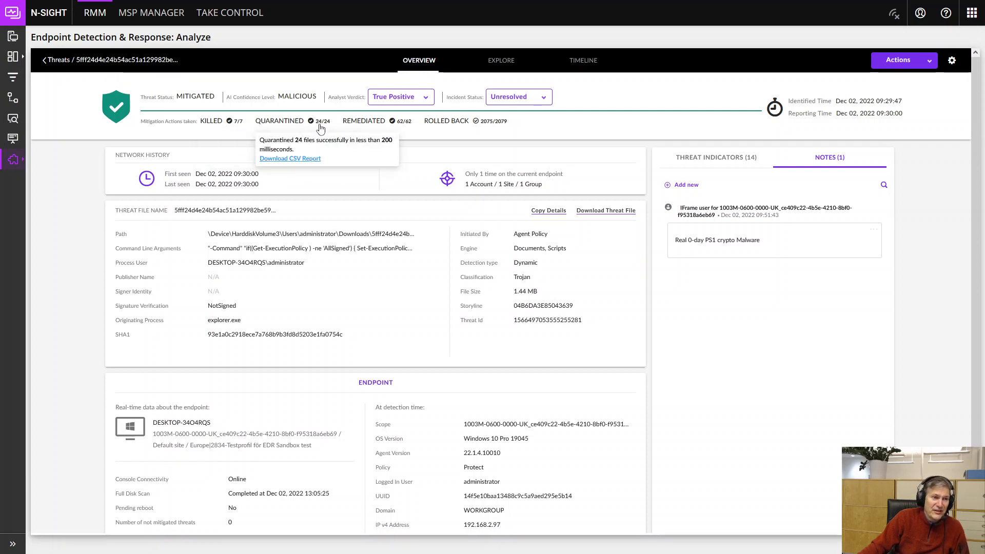
pyautogui.moveTo(403, 130)
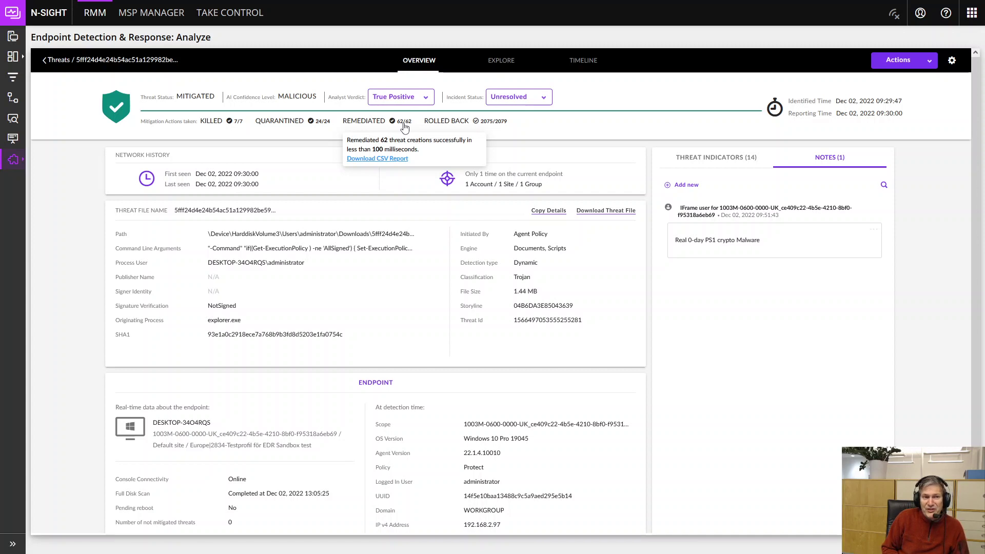
pyautogui.moveTo(499, 125)
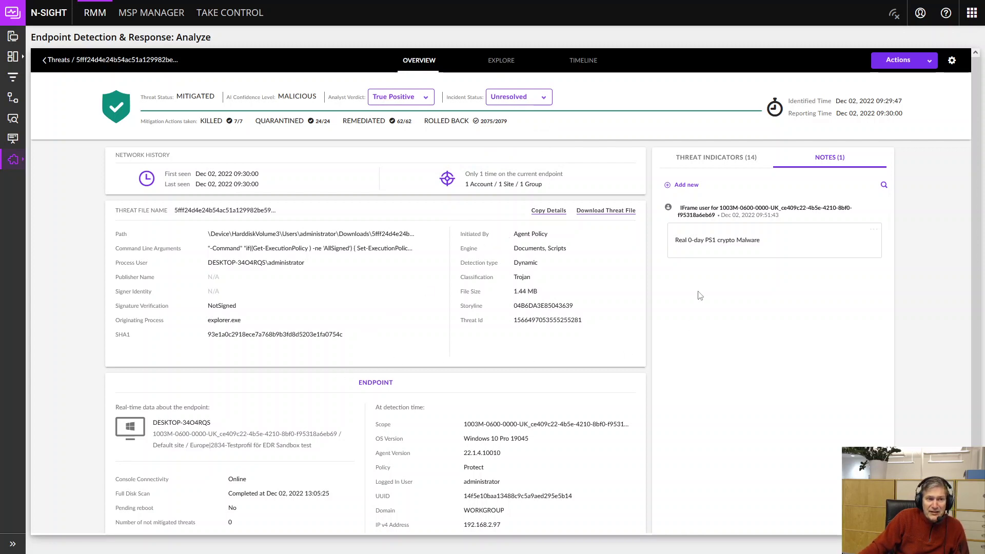
# Step: Examine the threat's indicators from Evasion through Exploitation, highlighting the Ransomware entries
pyautogui.click(711, 161)
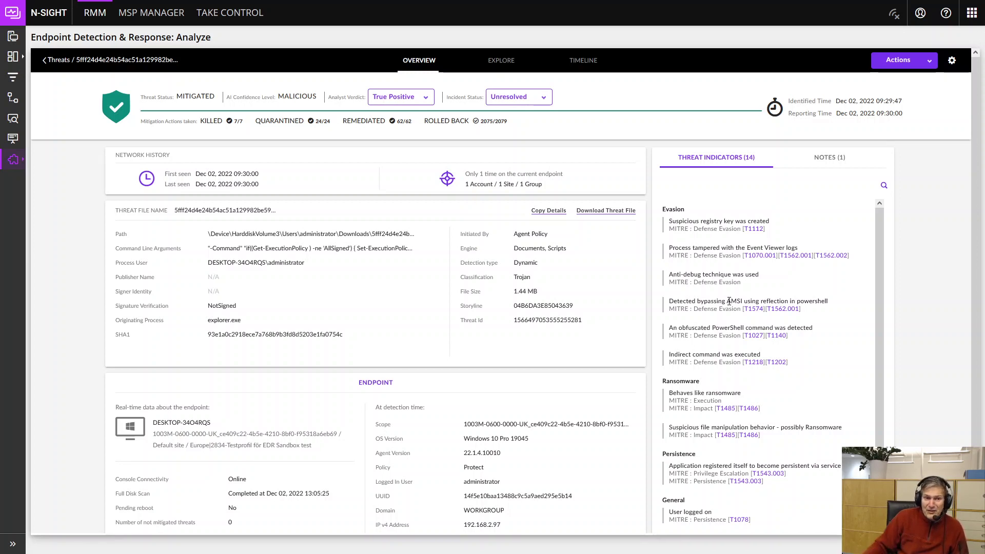
pyautogui.scroll(-3, 735, 303)
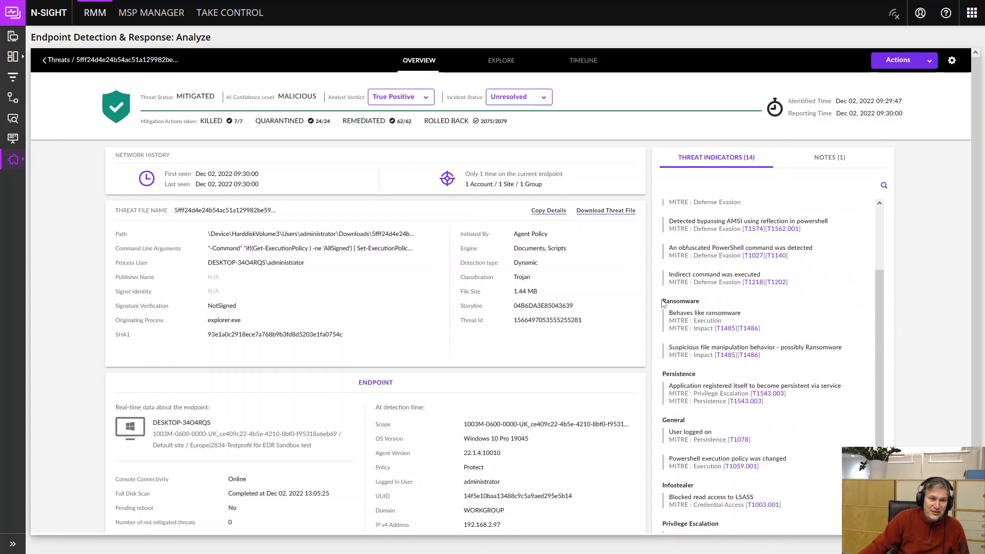
pyautogui.moveTo(662, 303); pyautogui.dragTo(805, 365)
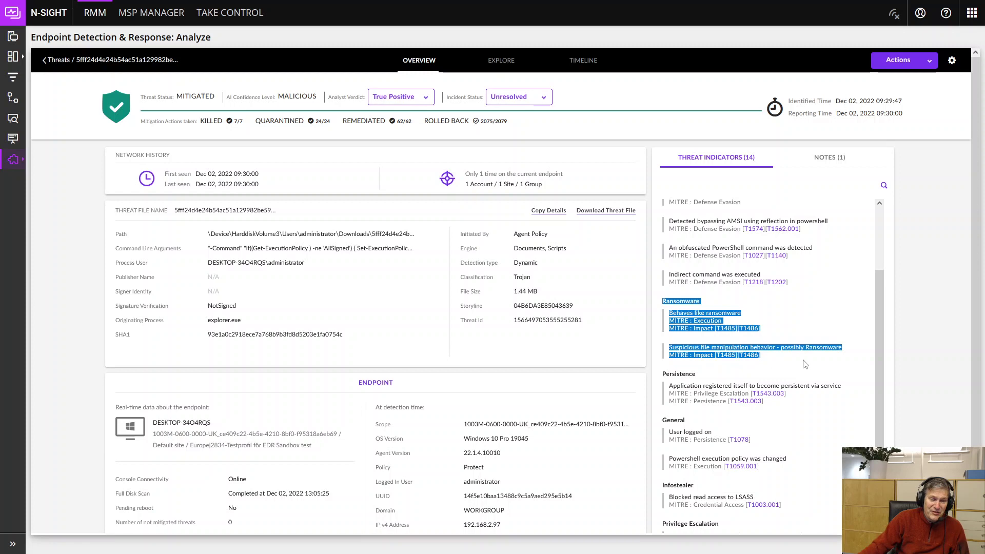
pyautogui.click(804, 364)
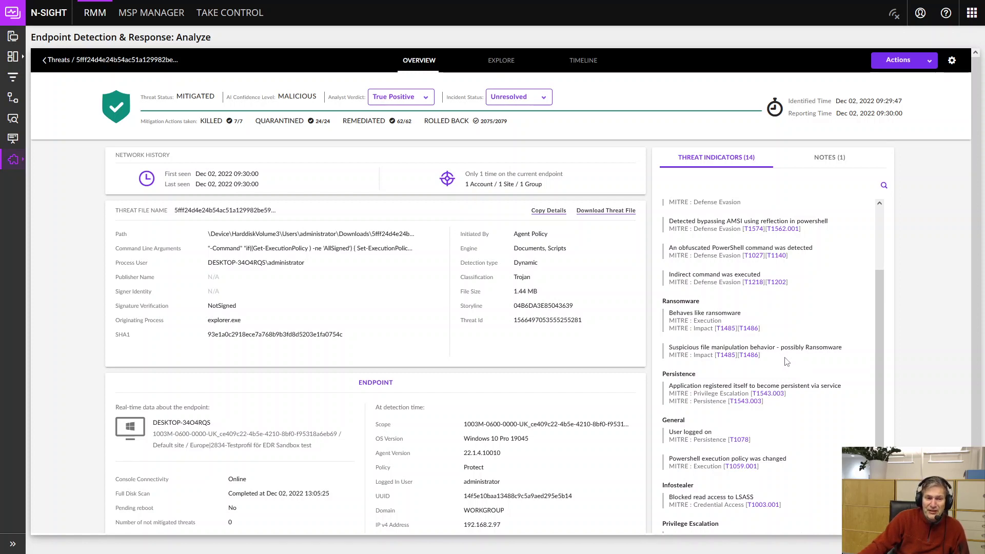
pyautogui.scroll(-1, 846, 400)
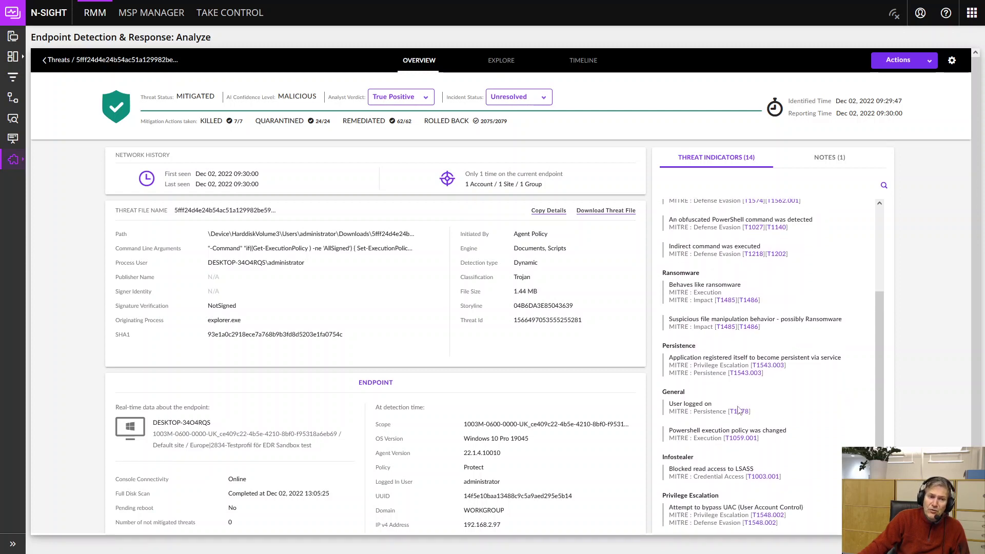
pyautogui.scroll(-1, 769, 483)
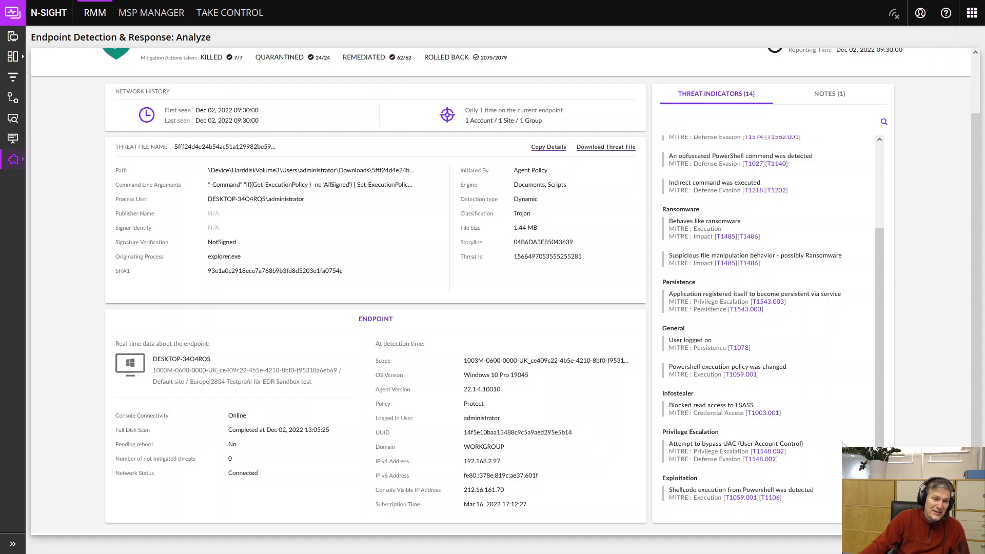
pyautogui.scroll(2, 843, 444)
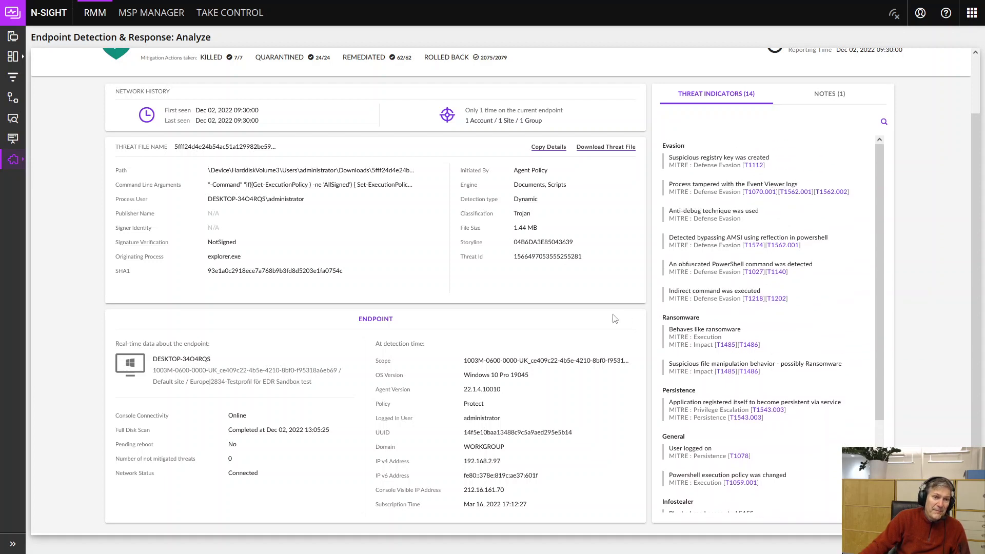
pyautogui.scroll(2, 615, 319)
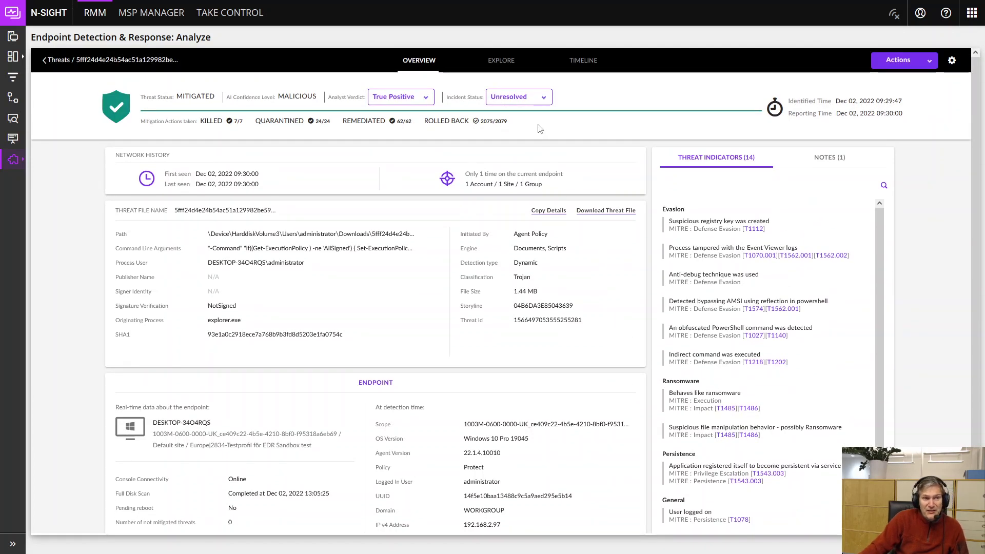
# Step: Explore the threat's process tree, loading the remaining child of the root powershell.exe node and expanding its branch
pyautogui.click(502, 61)
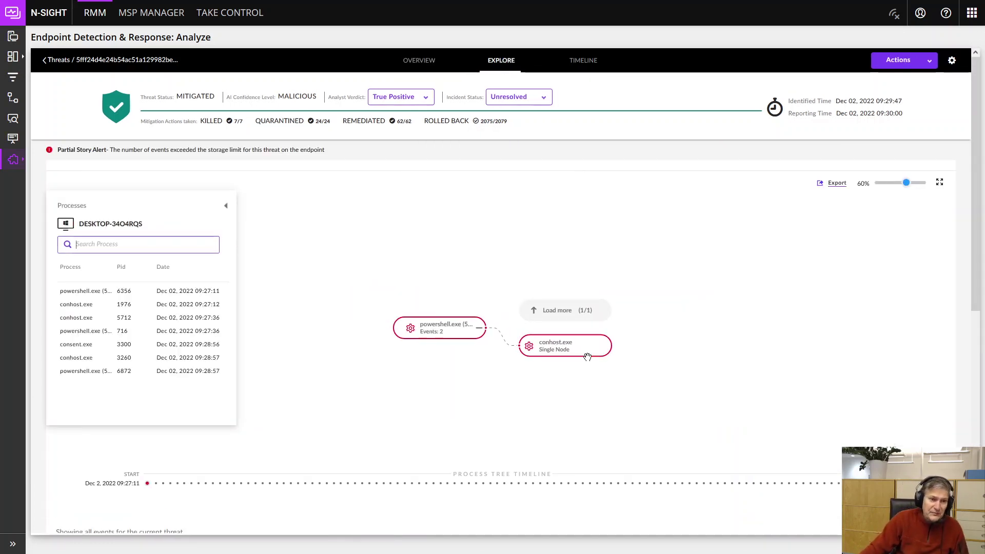
pyautogui.click(556, 314)
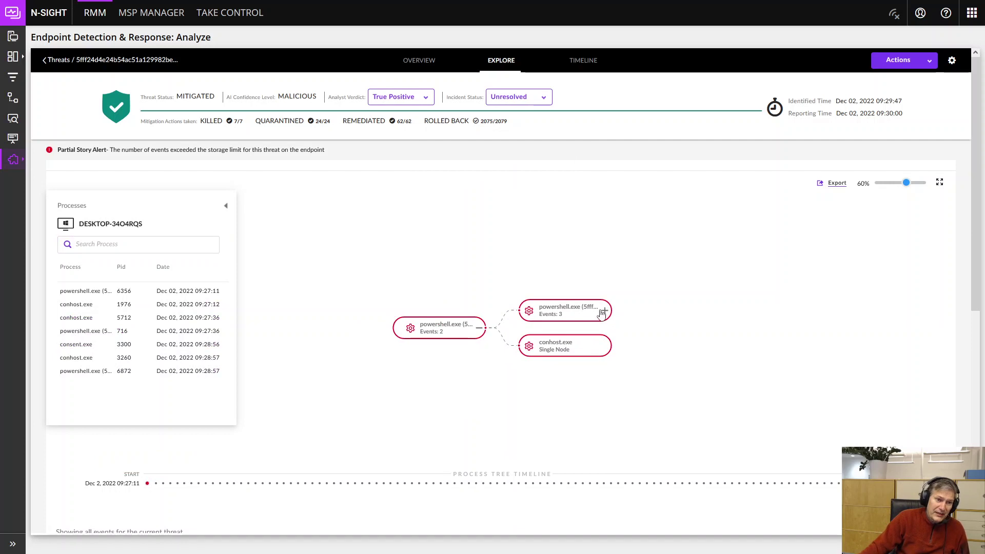
pyautogui.click(605, 311)
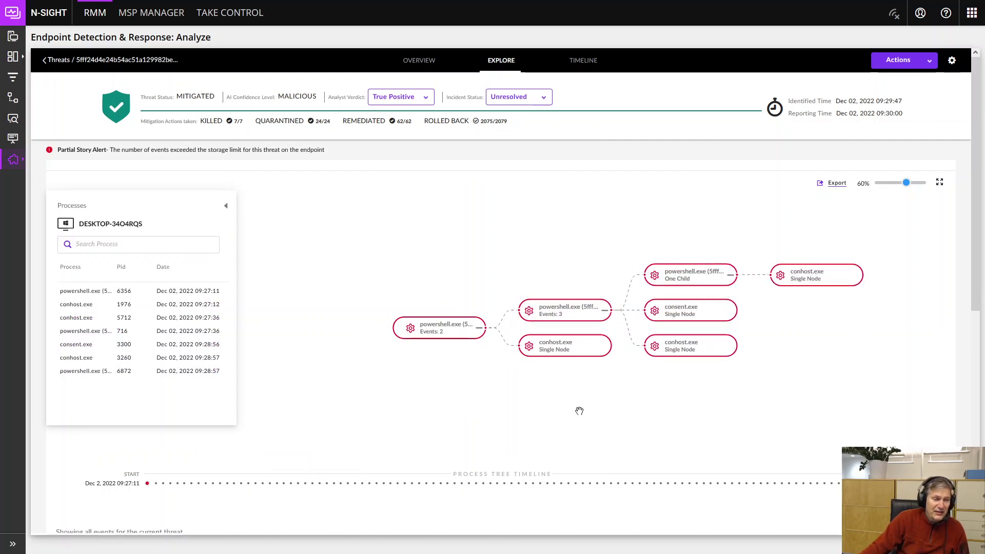
# Step: Examine the list of all events for the current threat and its network actions
pyautogui.scroll(-2, 579, 411)
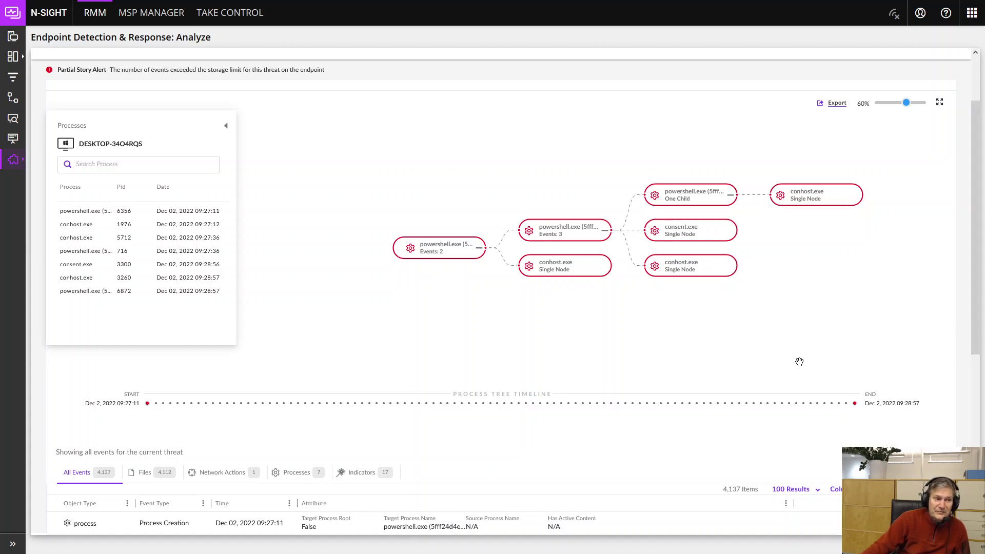
pyautogui.scroll(-2, 719, 400)
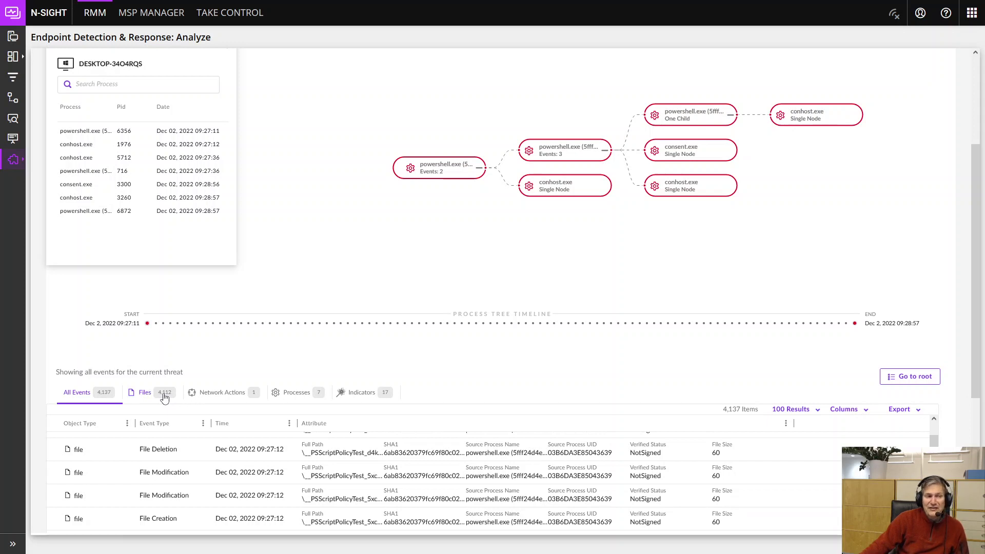
pyautogui.click(226, 395)
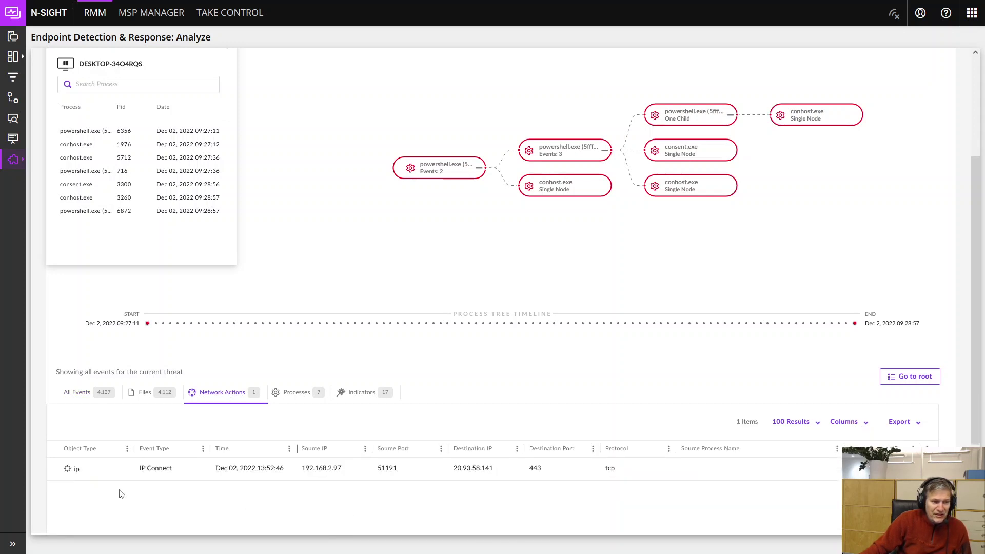
pyautogui.scroll(-2, 118, 468)
pyautogui.scroll(-1, 119, 467)
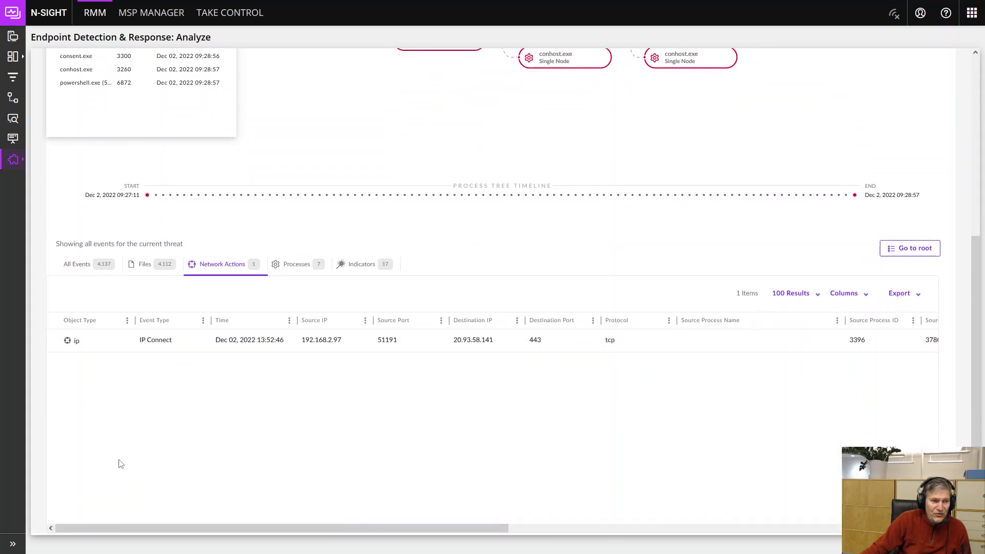
pyautogui.moveTo(463, 527); pyautogui.dragTo(271, 493)
pyautogui.scroll(1, 511, 260)
pyautogui.scroll(2, 512, 260)
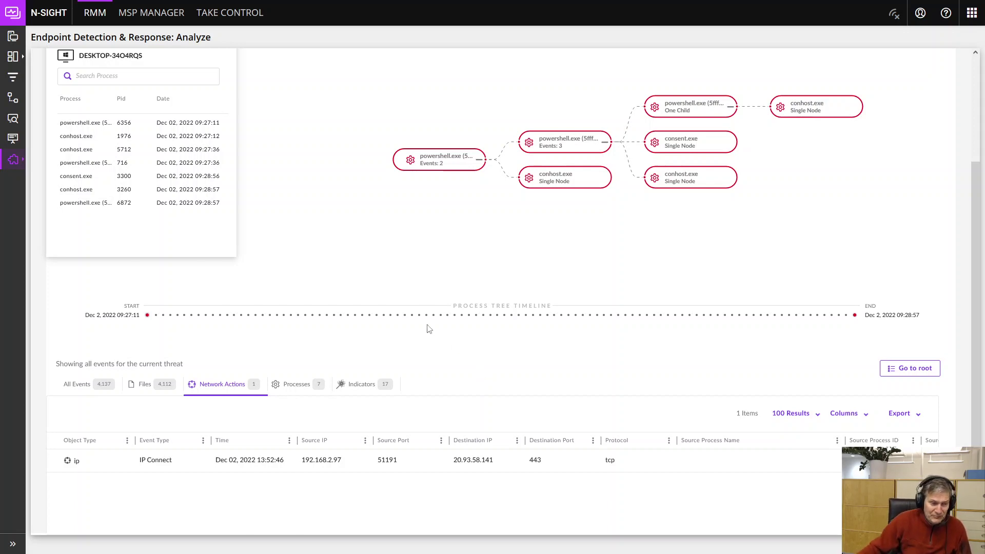
# Step: Review the threat's process creation events and its behavioral indicators
pyautogui.click(316, 385)
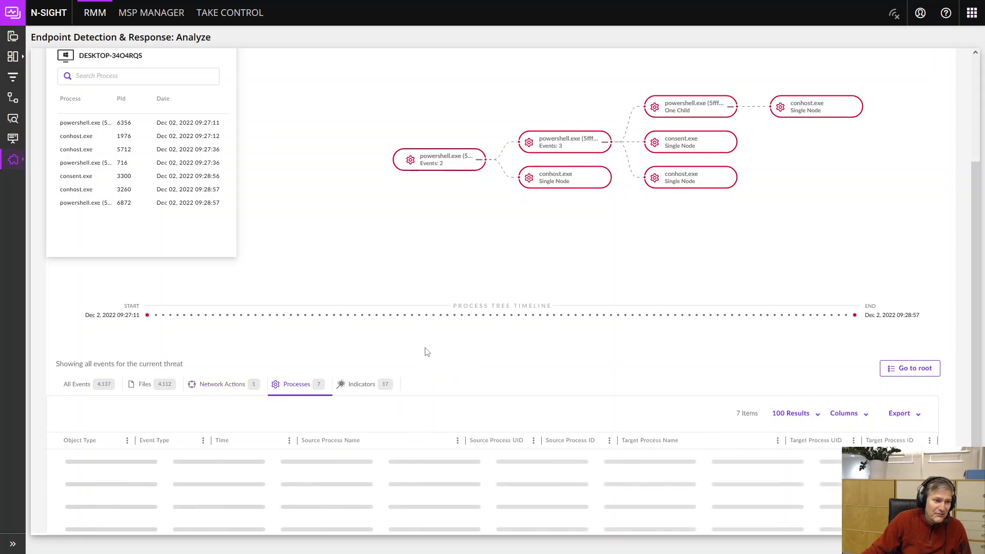
pyautogui.scroll(-2, 435, 339)
pyautogui.scroll(-2, 435, 336)
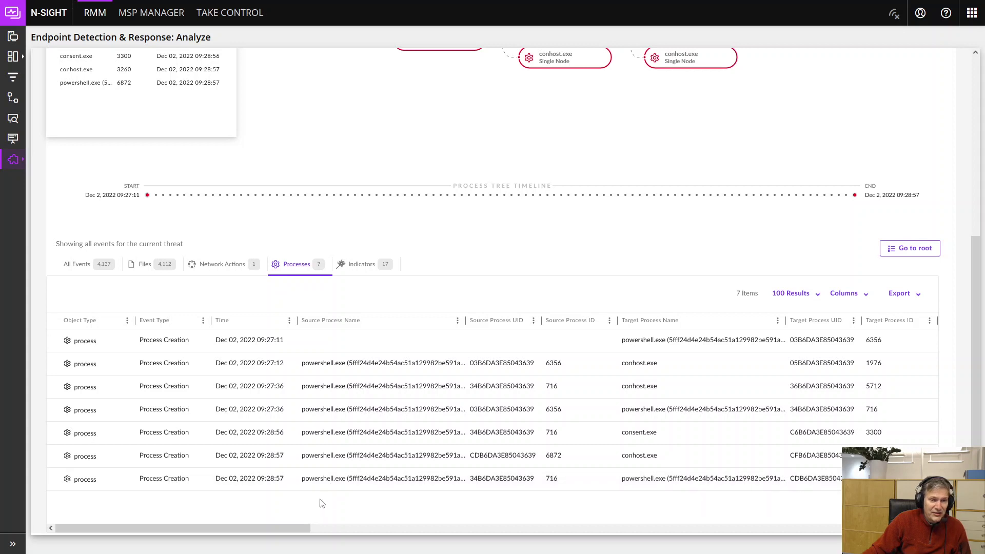
pyautogui.click(351, 268)
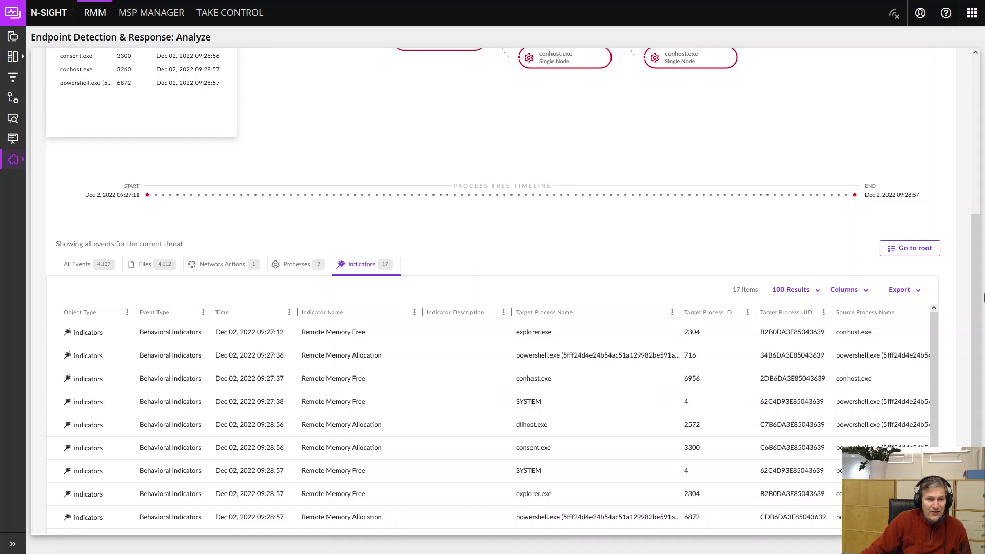
pyautogui.scroll(-3, 931, 360)
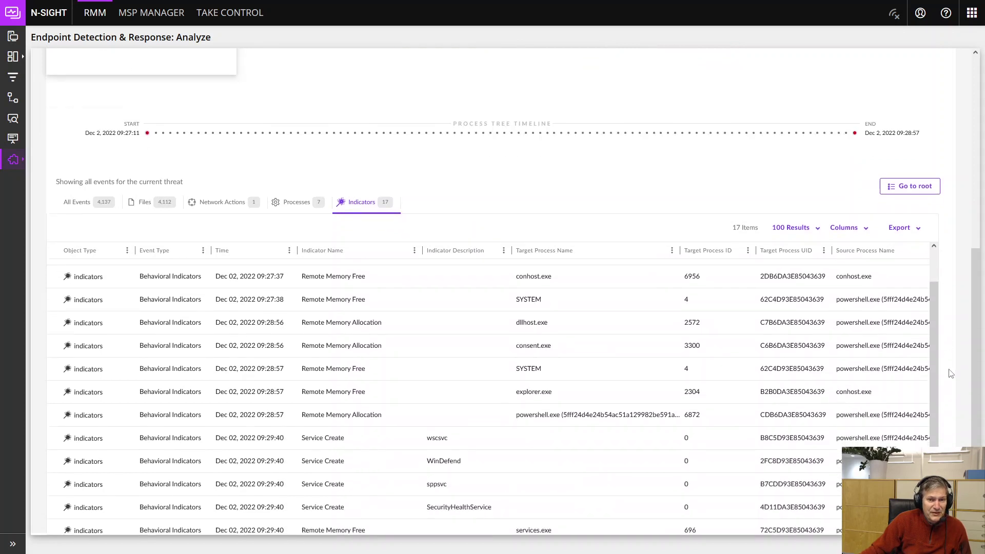
# Step: Examine the threat's behavioral indicators, from the Remote Memory entries to the Service Create entries for services such as WinDefend and VSS
pyautogui.scroll(-2, 951, 373)
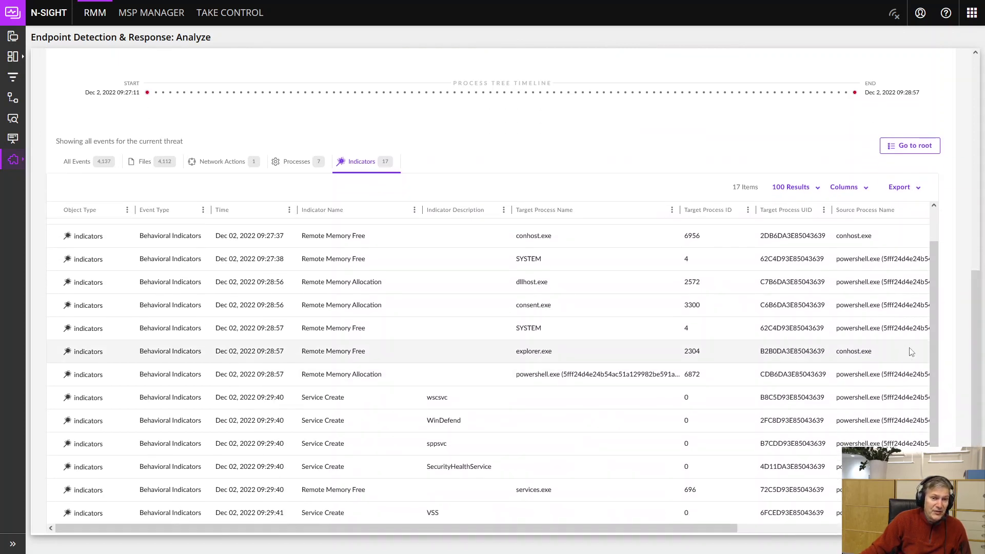
pyautogui.scroll(2, 931, 342)
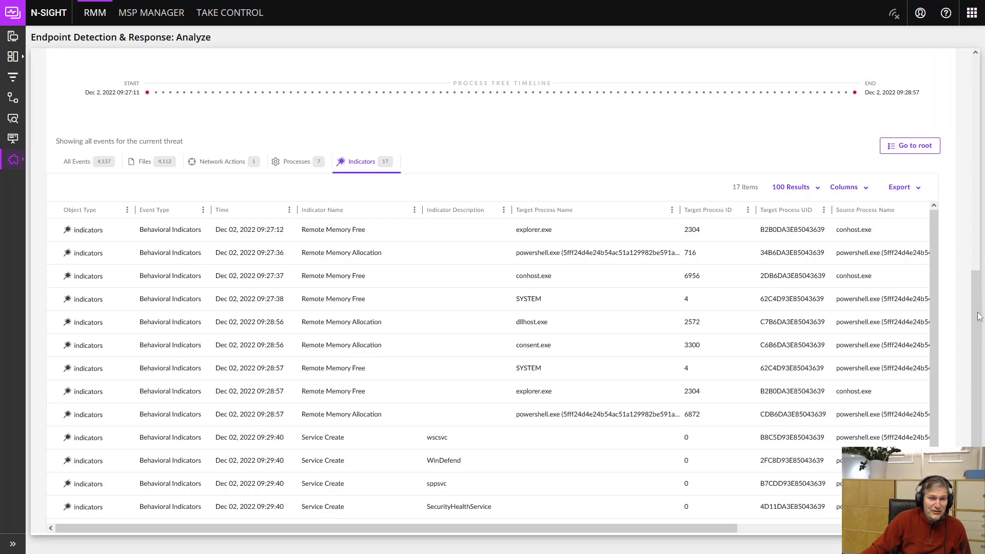
pyautogui.scroll(6, 979, 317)
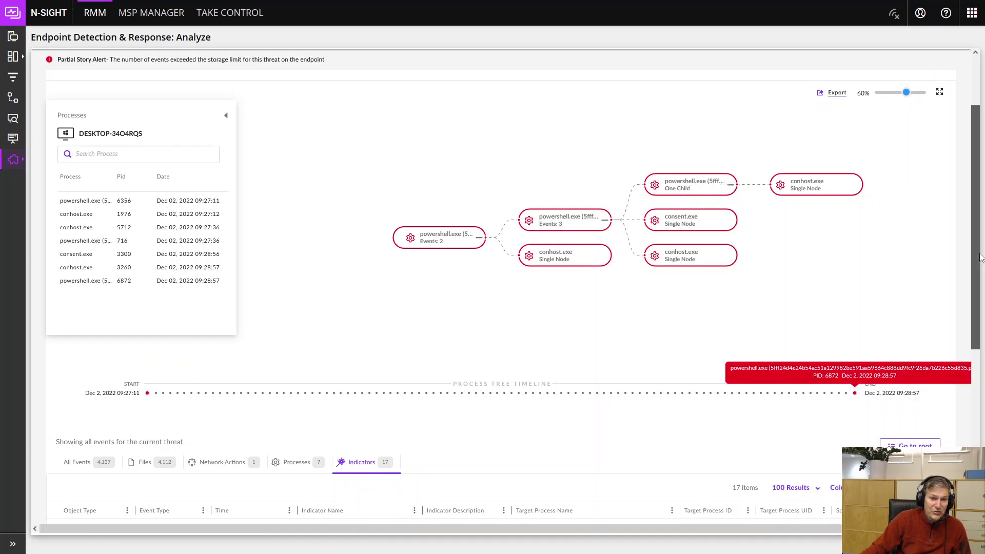
pyautogui.moveTo(981, 257); pyautogui.dragTo(977, 434)
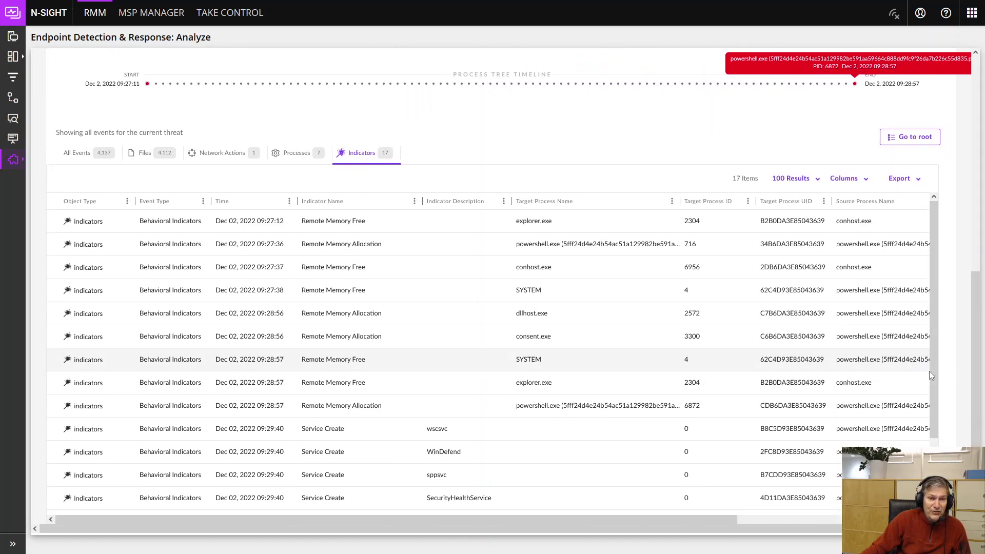
pyautogui.scroll(-1, 935, 383)
pyautogui.moveTo(935, 383); pyautogui.dragTo(934, 443)
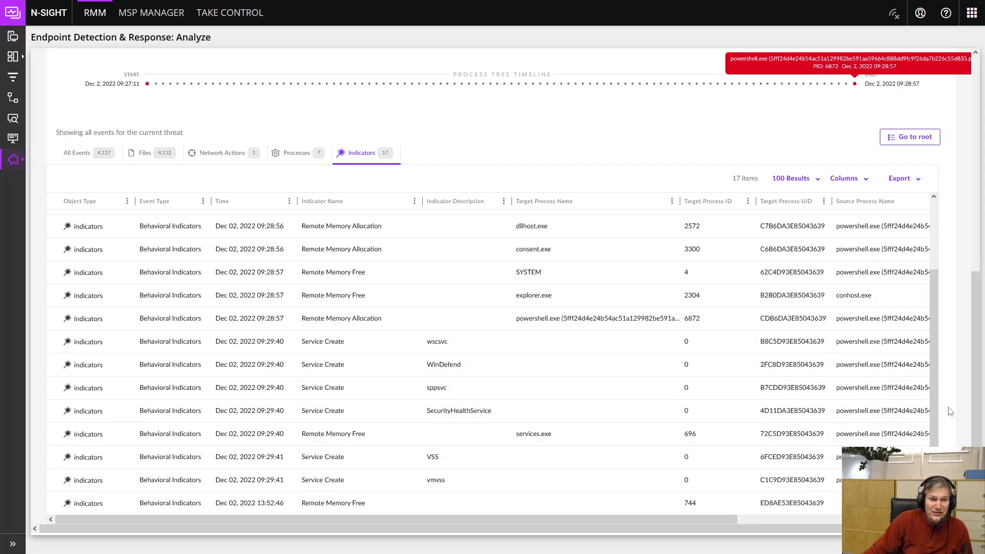
pyautogui.scroll(1, 939, 405)
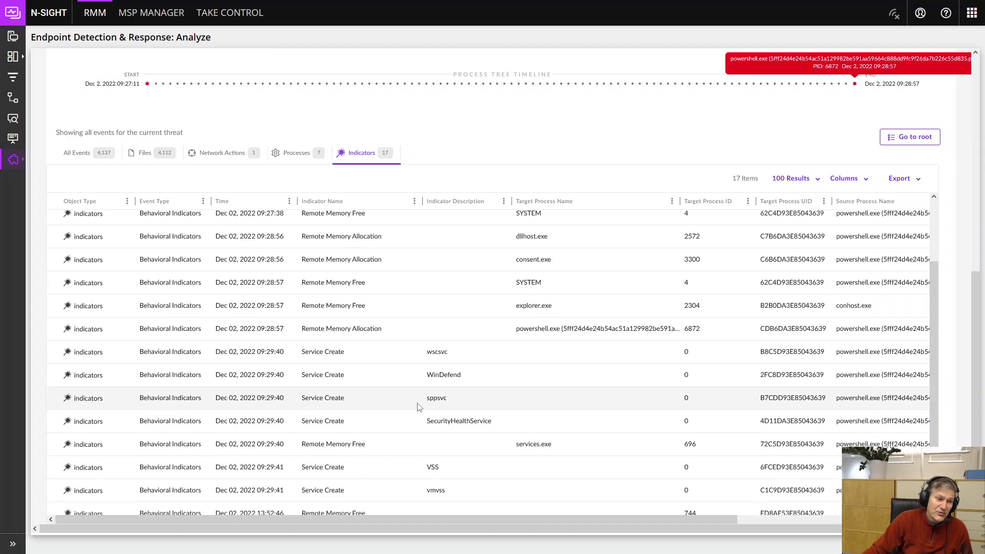
pyautogui.scroll(-1, 935, 426)
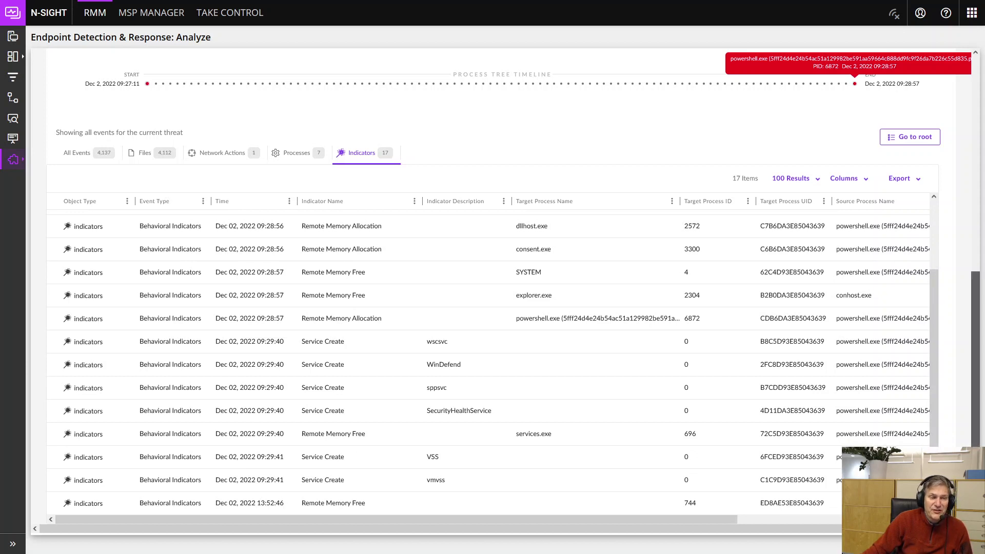
# Step: Review the threat's file events through the end of the first set of results, covering file creations, modifications, renames and deletions
pyautogui.scroll(4, 969, 349)
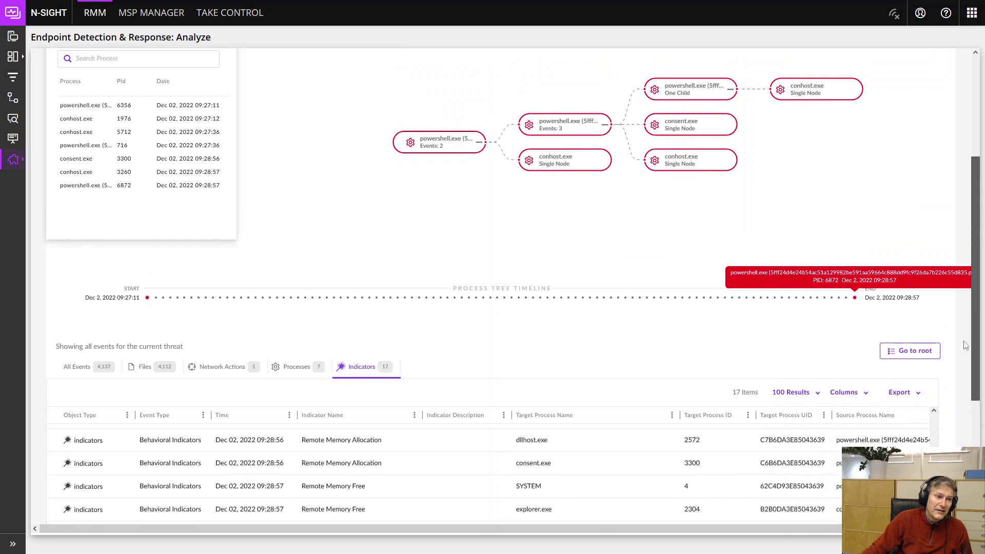
pyautogui.click(163, 342)
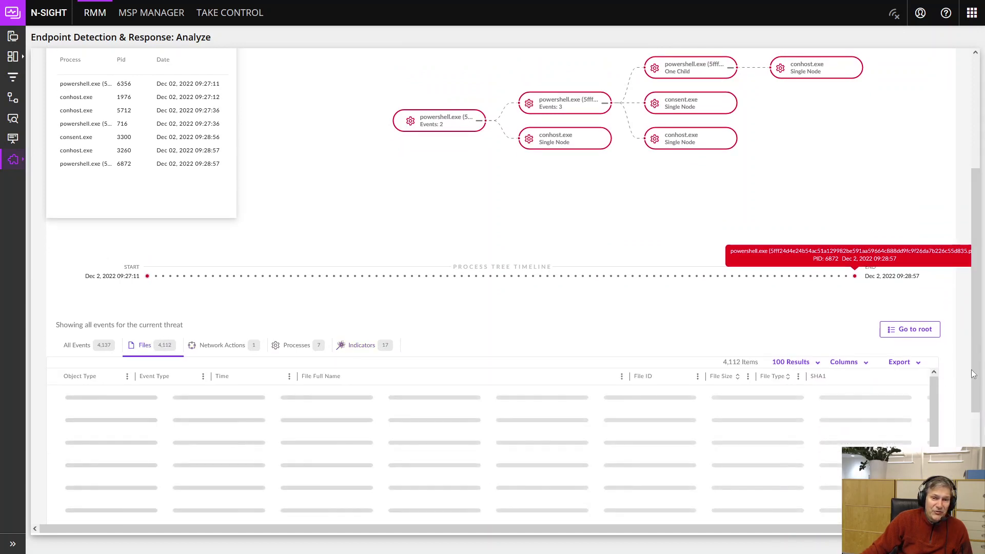
pyautogui.scroll(-3, 971, 370)
pyautogui.scroll(-1, 899, 394)
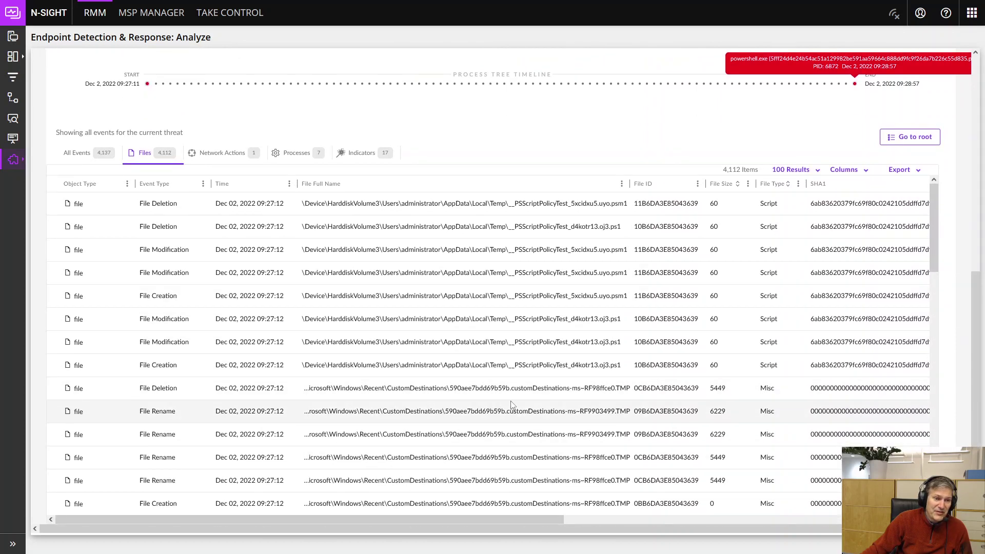
pyautogui.scroll(-5, 483, 404)
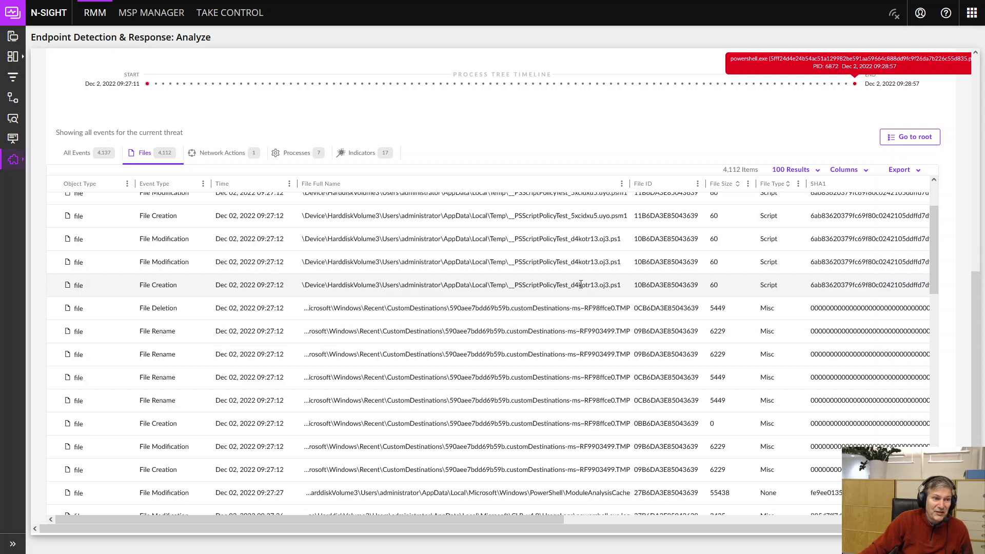
pyautogui.scroll(-5, 594, 300)
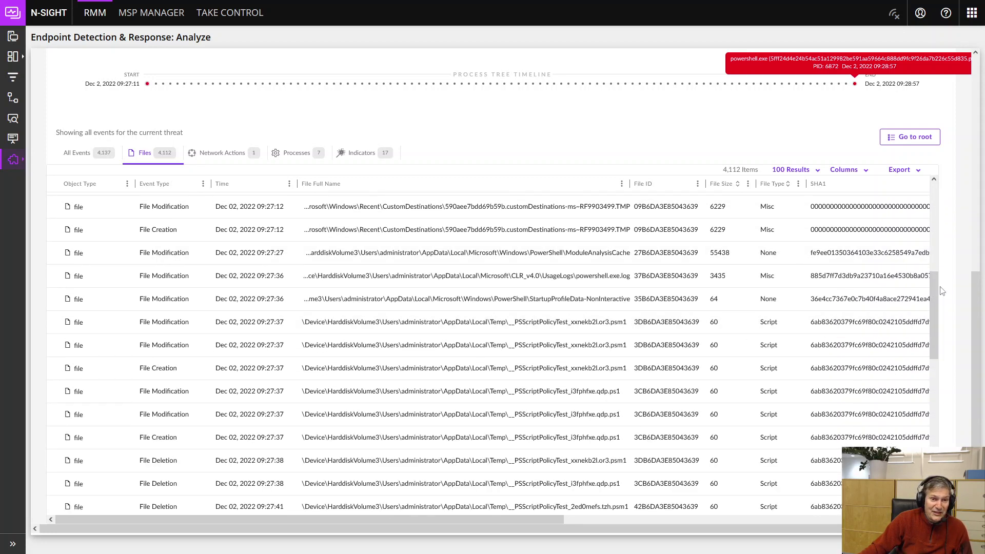
pyautogui.scroll(-2, 935, 324)
pyautogui.moveTo(936, 325); pyautogui.dragTo(933, 412)
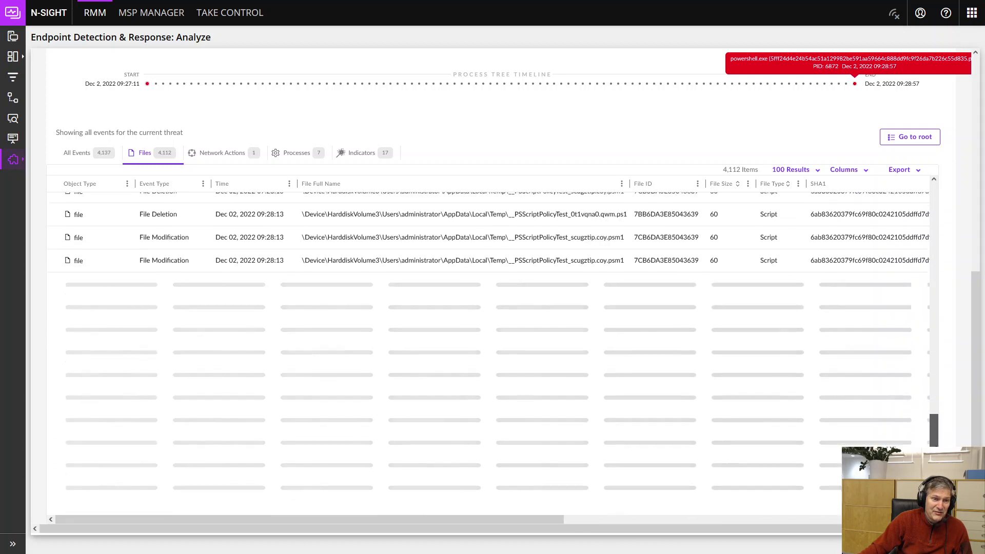
# Step: Load a further set of file events and examine the File Rename and File Modification entries in the SYSTEM\Sidor folder
pyautogui.click(533, 502)
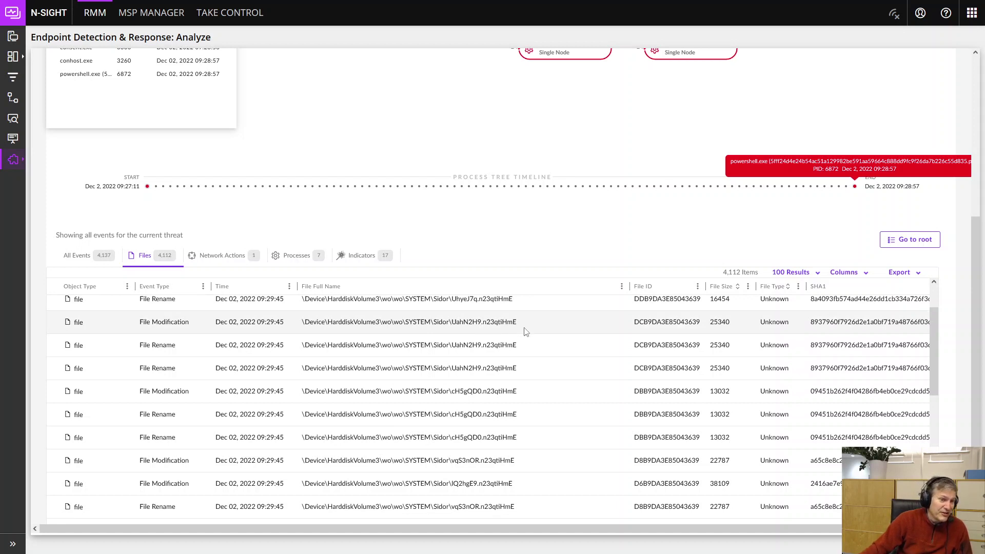
pyautogui.moveTo(934, 368); pyautogui.dragTo(934, 441)
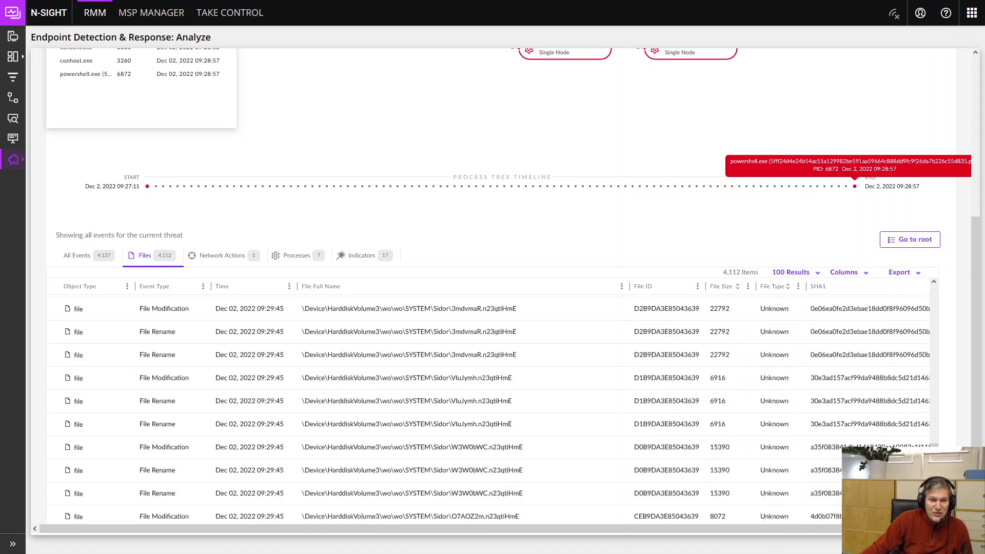
pyautogui.scroll(-2, 934, 441)
pyautogui.scroll(-2, 933, 399)
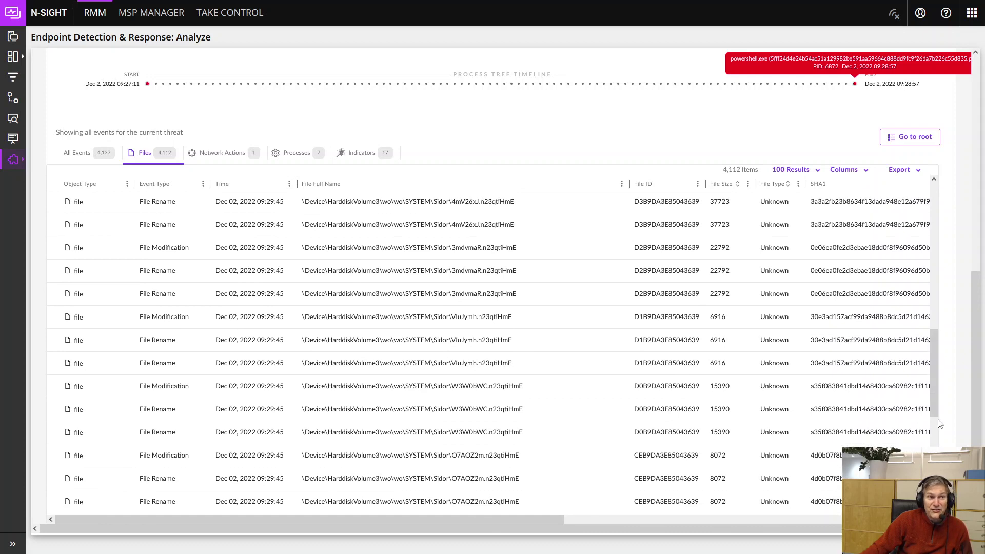
pyautogui.scroll(3, 939, 420)
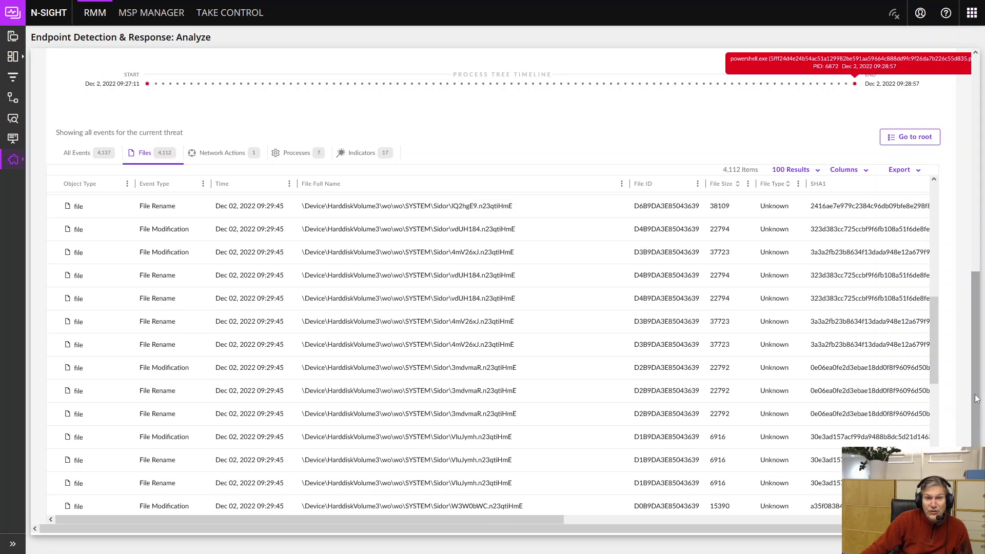
# Step: Return to the threat's mitigation summary and inspect the details of the Quarantined and Rolled Back actions
pyautogui.moveTo(976, 403); pyautogui.dragTo(973, 179)
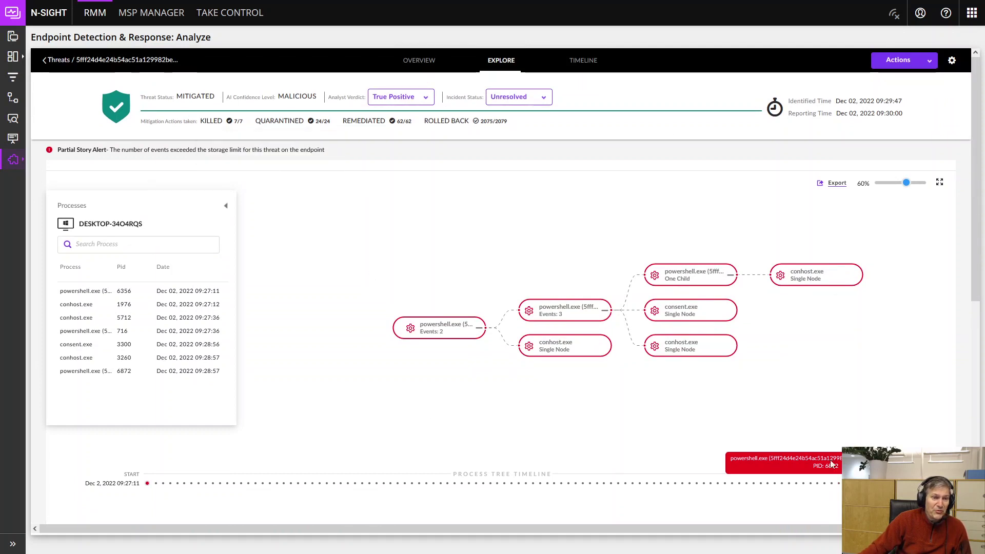
pyautogui.moveTo(301, 128)
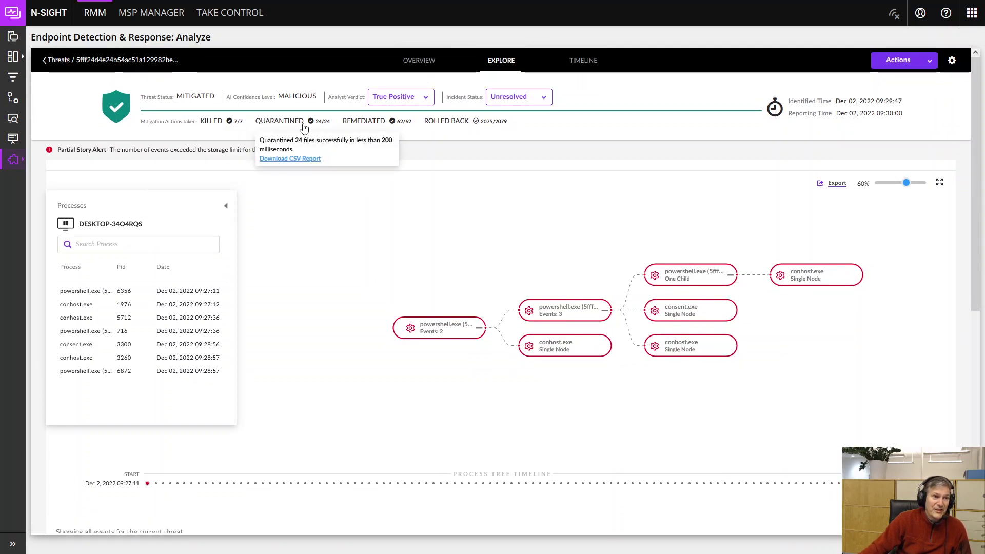
pyautogui.moveTo(460, 131)
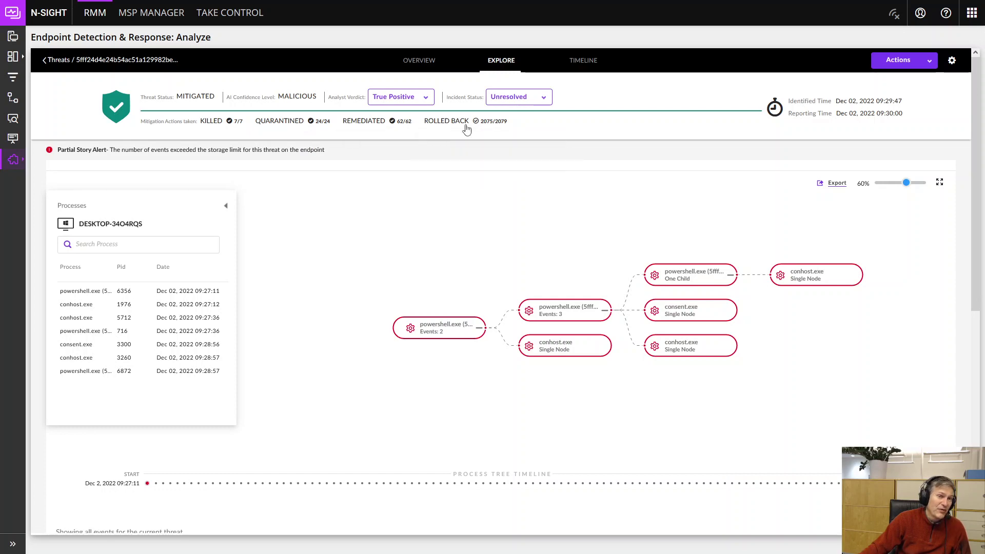